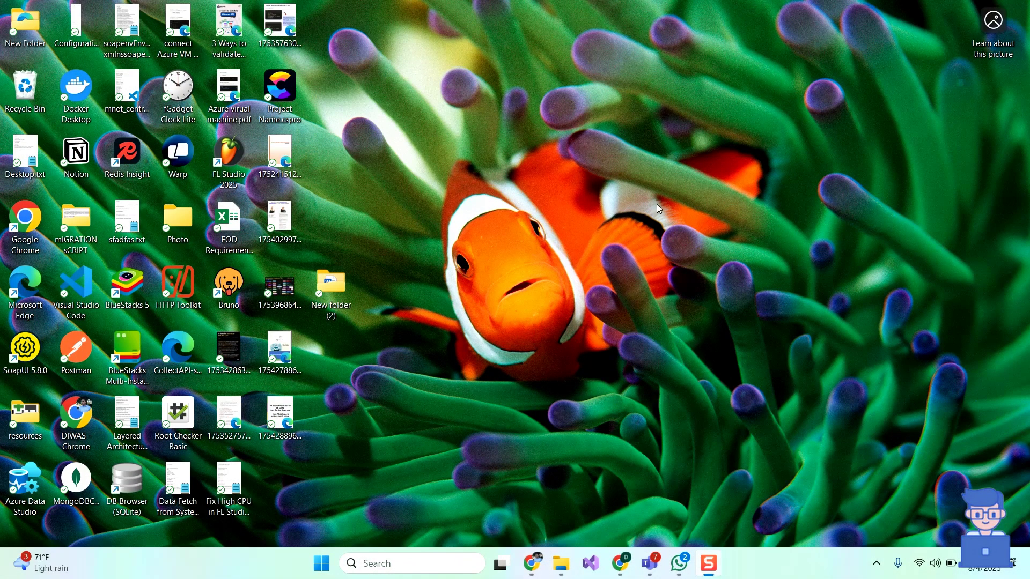
Open Control Panel from a 'control' search and maximize it in Category view.
{"action": "left_click", "coordinate": [405, 564]}
{"action": "type", "text": "control"}
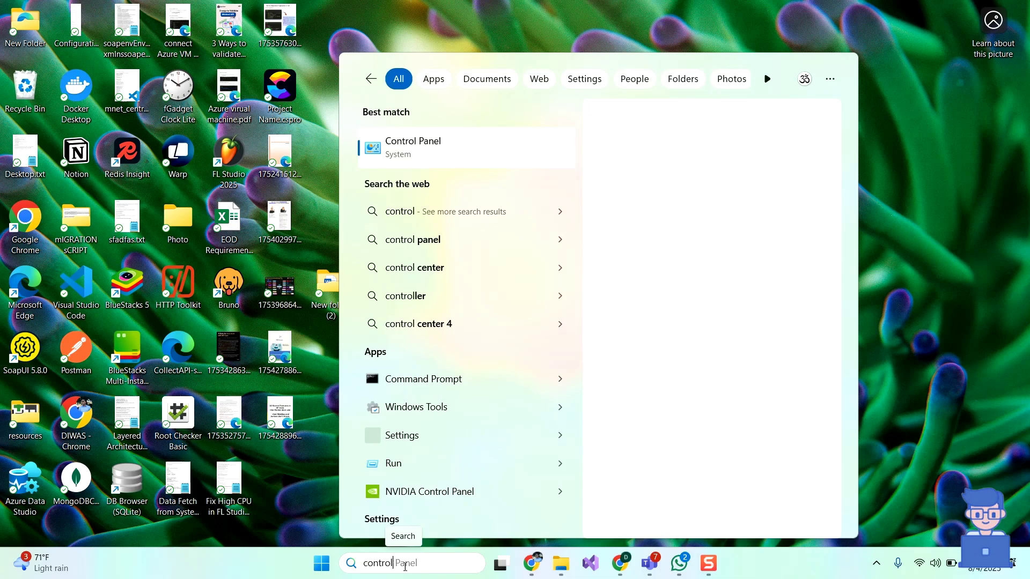
{"action": "left_click", "coordinate": [429, 155]}
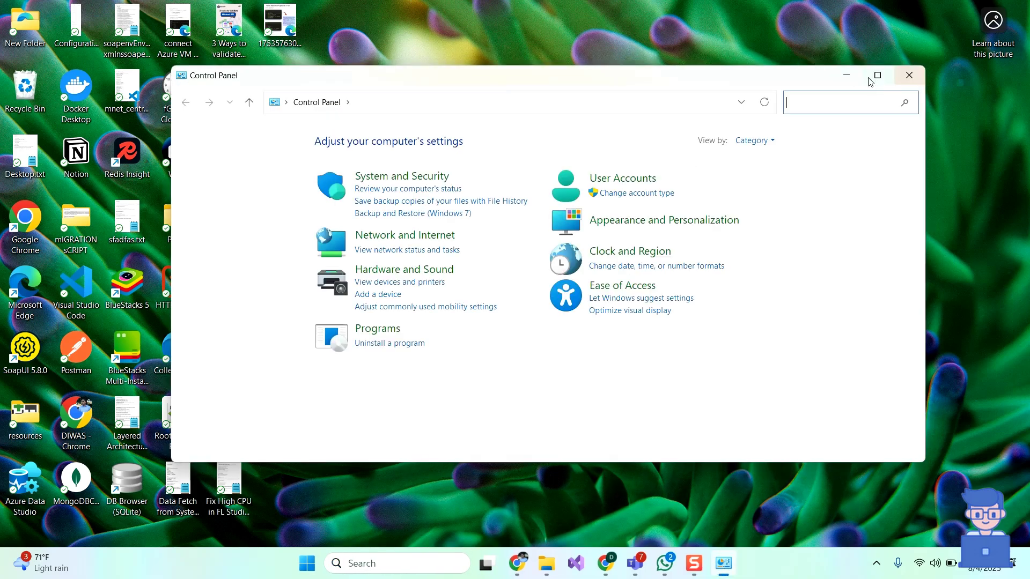
{"action": "left_click", "coordinate": [877, 75]}
{"action": "left_click", "coordinate": [725, 74]}
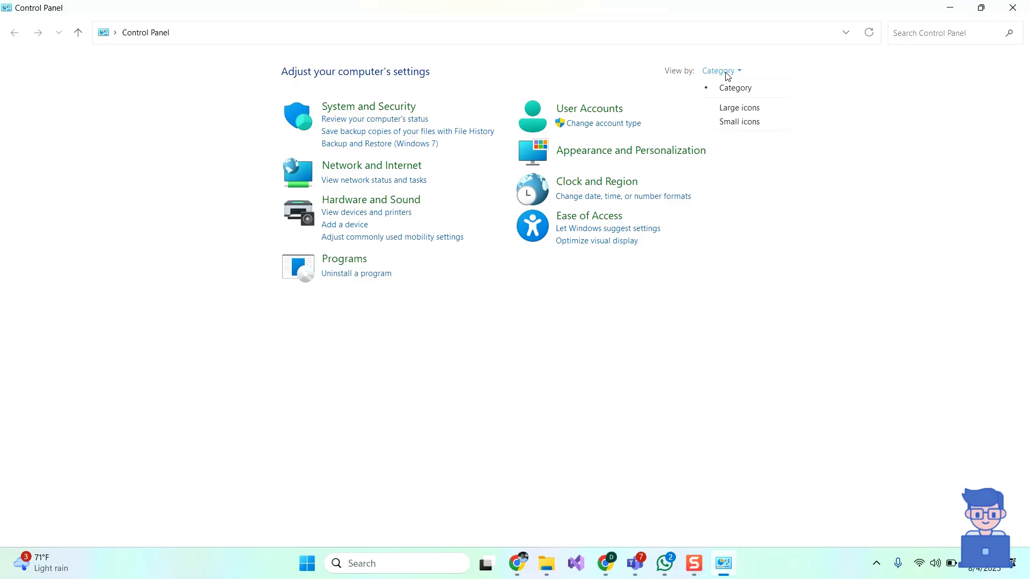
{"action": "left_click", "coordinate": [731, 89]}
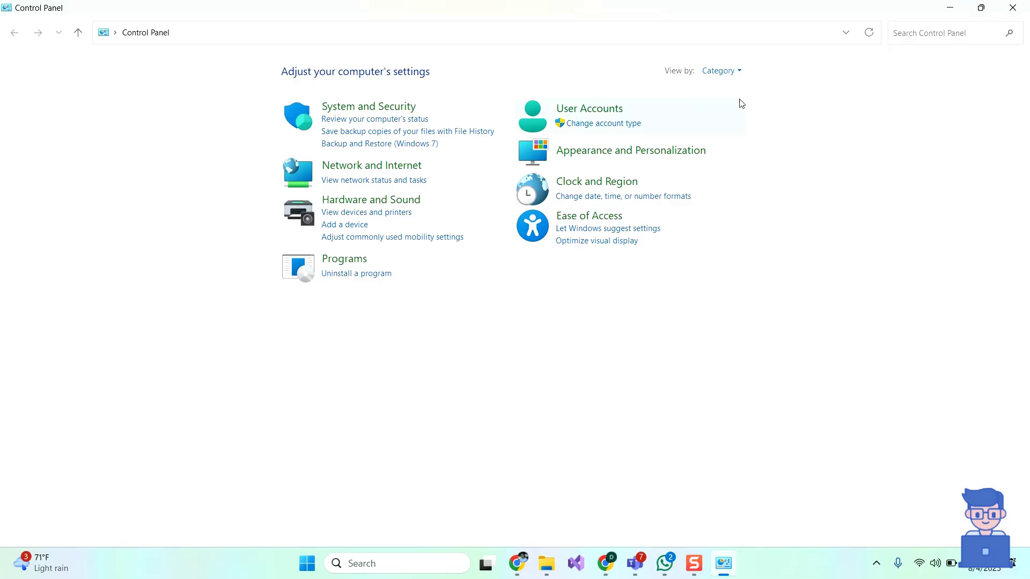
Under Uninstall a program, choose Uninstall for SQL Server Management Studio 20.2.
{"action": "left_click", "coordinate": [357, 274]}
{"action": "left_click", "coordinate": [202, 335]}
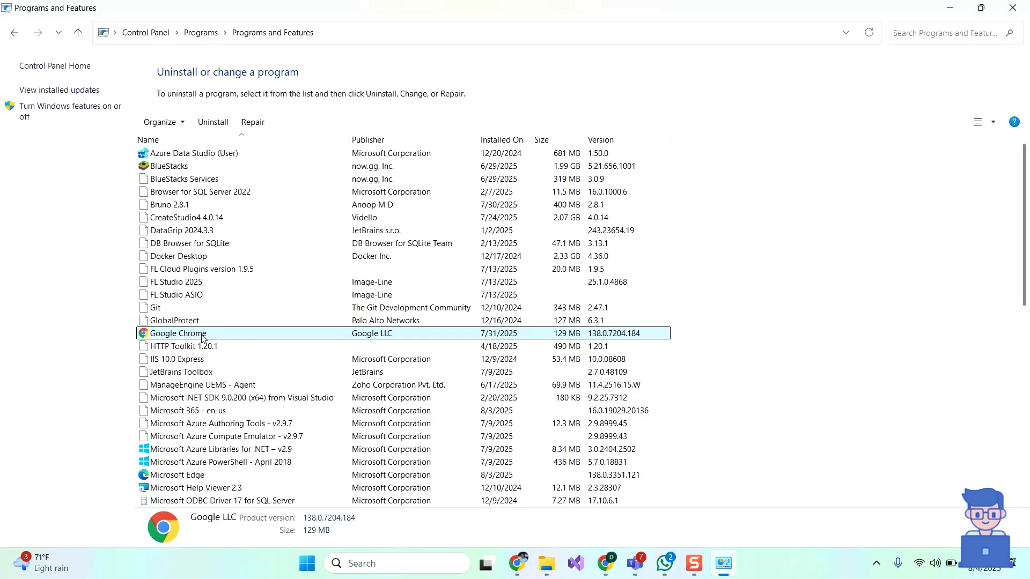
{"action": "scroll", "coordinate": [230, 410], "scroll_direction": "down", "scroll_amount": 6}
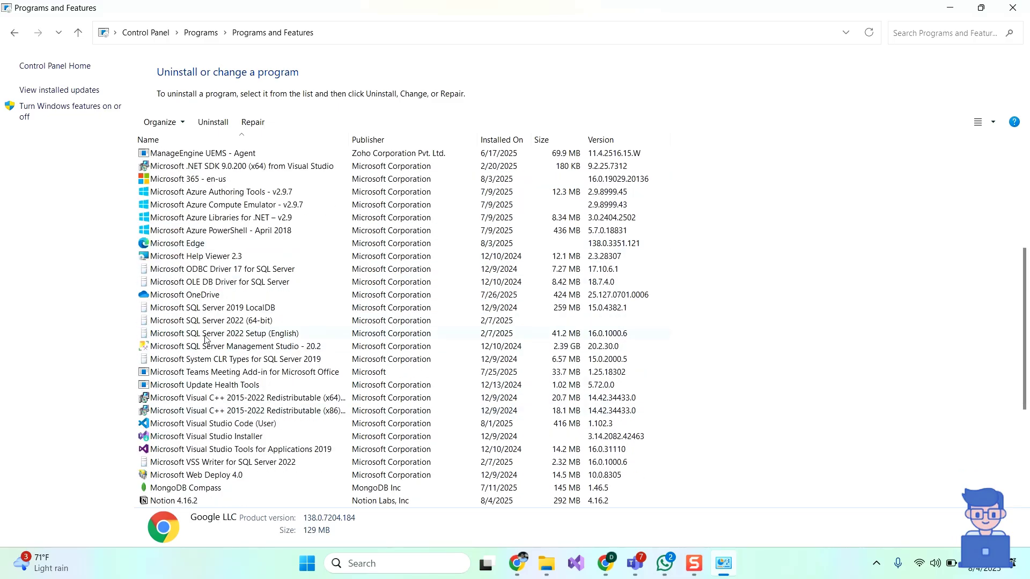
{"action": "left_click", "coordinate": [224, 347]}
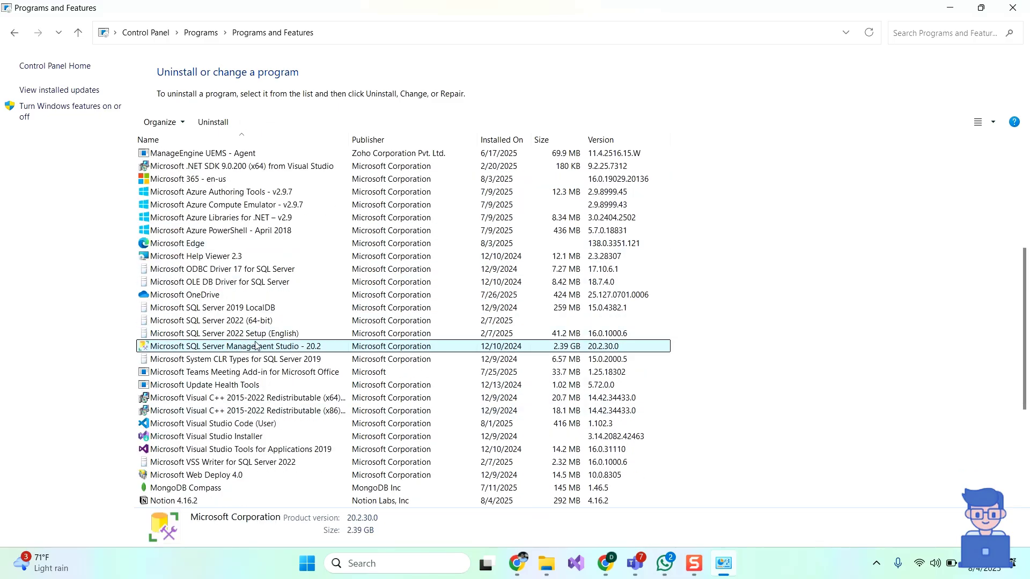
{"action": "right_click", "coordinate": [255, 349]}
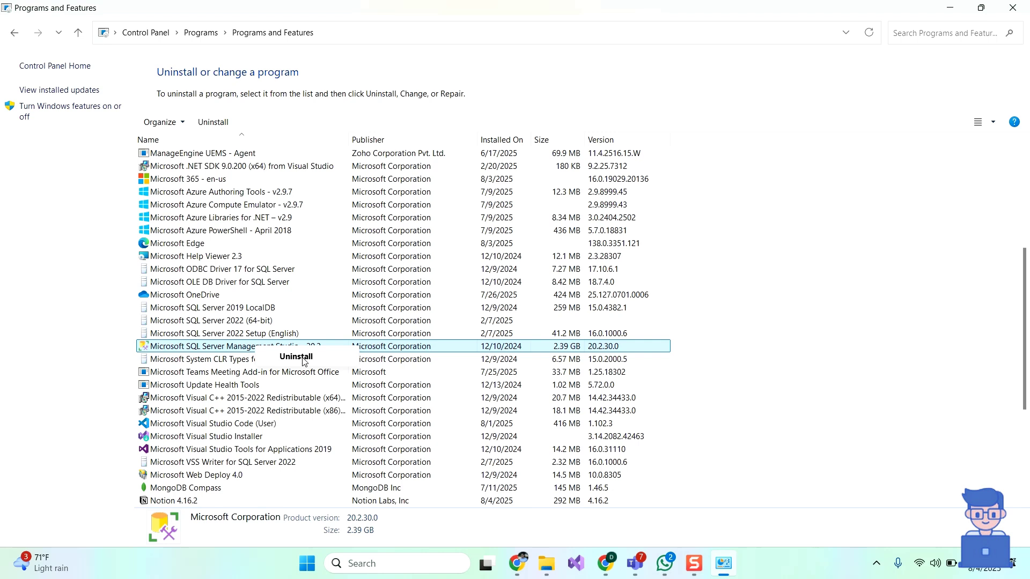
{"action": "left_click", "coordinate": [303, 362]}
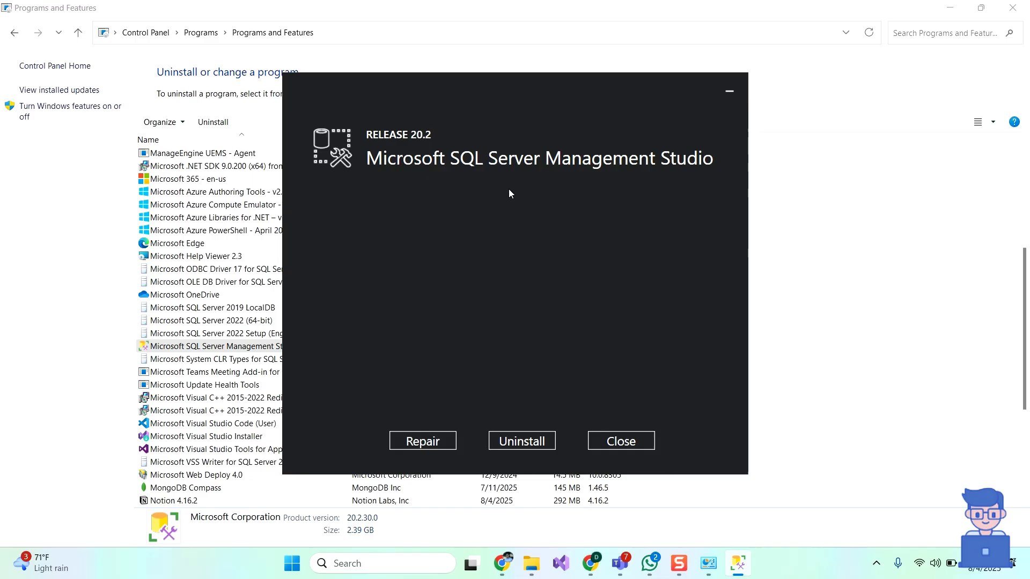
Uninstall SQL Server Management Studio 20.2 and close the setup window once it reports completion.
{"action": "left_click", "coordinate": [553, 441]}
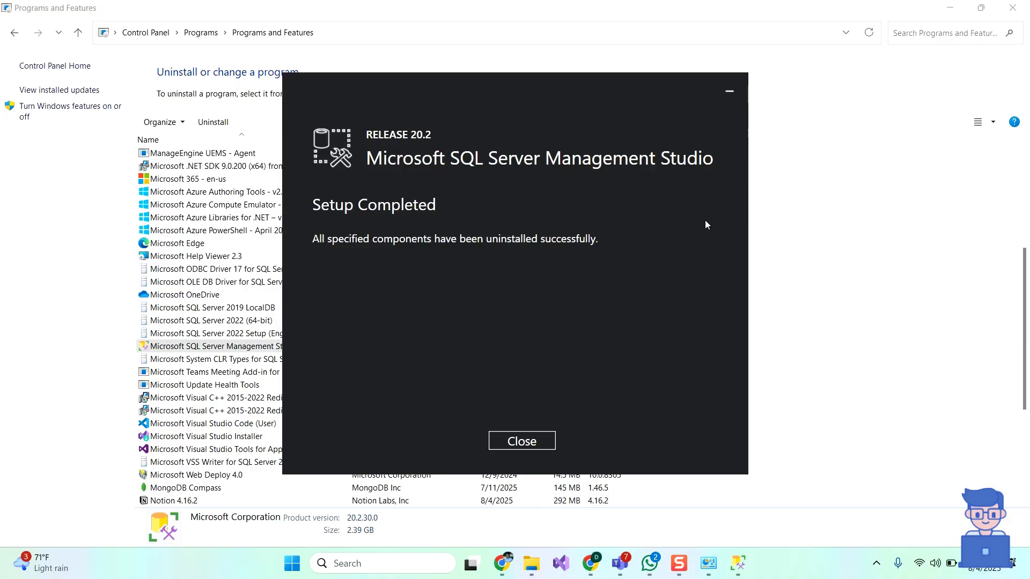
{"action": "left_click", "coordinate": [536, 442]}
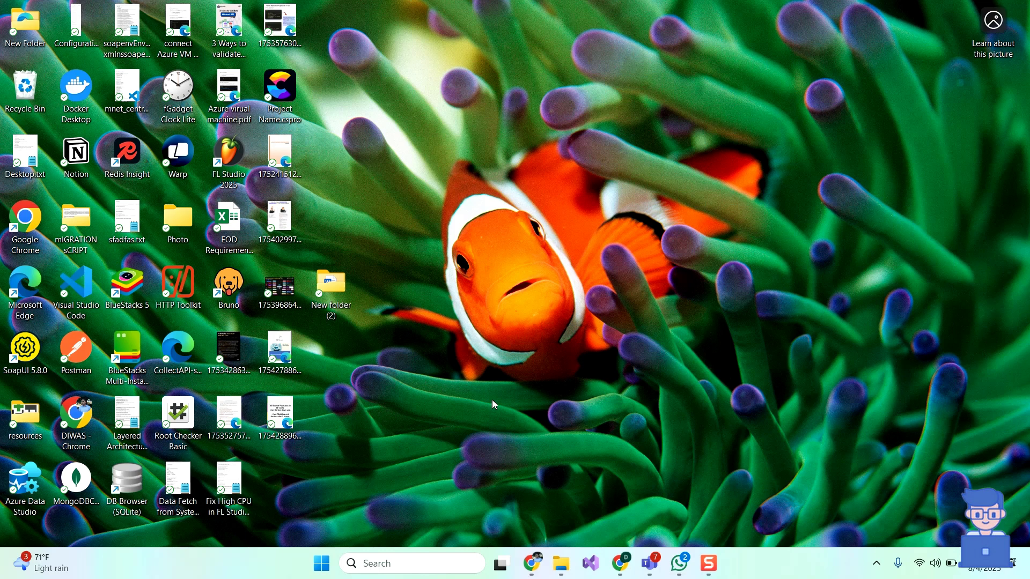
Permanently delete the Microsoft SQL Server Management Studio 20 folder from C:\Program Files (x86).
{"action": "key", "text": "super+e"}
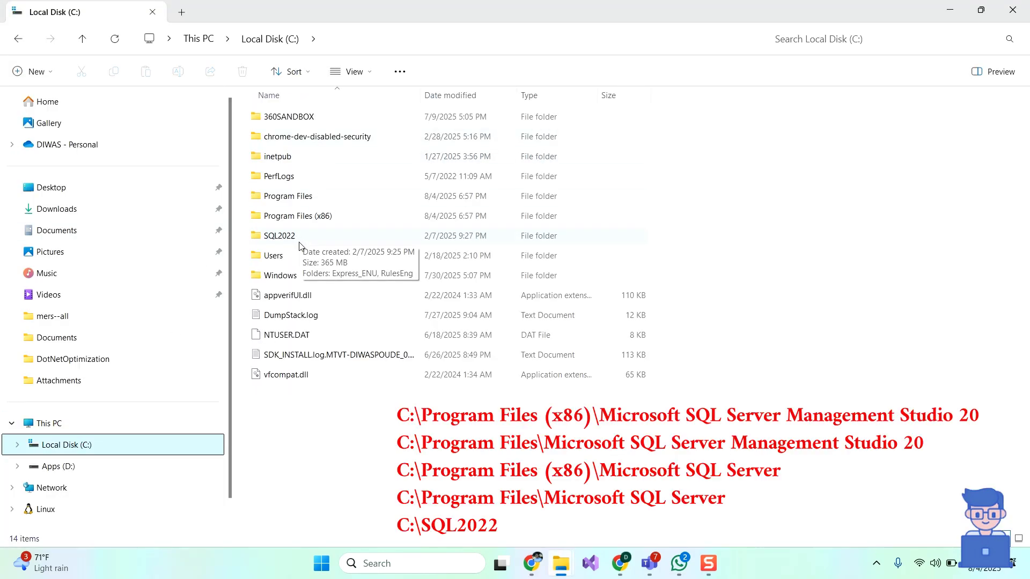
{"action": "double_click", "coordinate": [301, 215]}
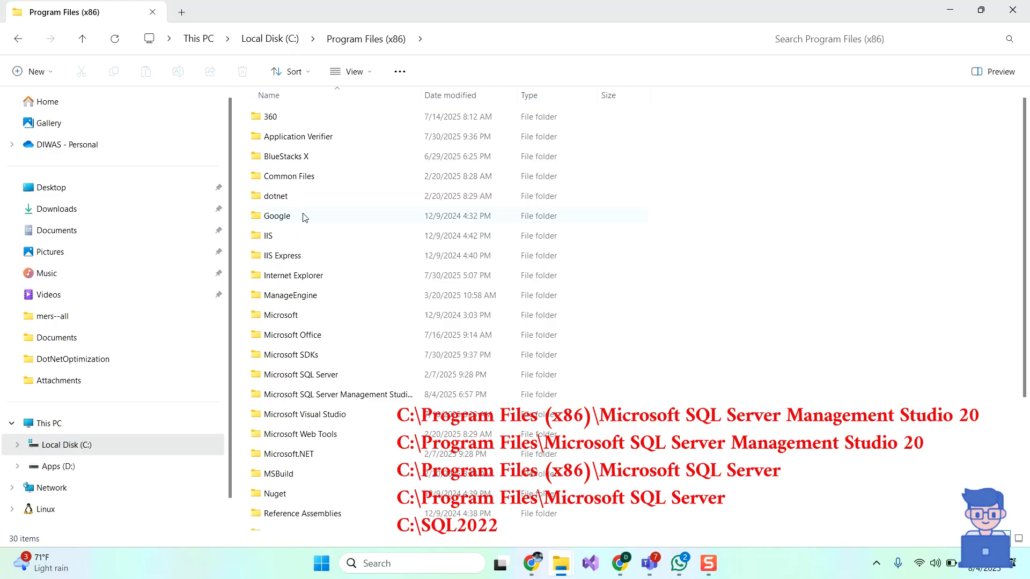
{"action": "left_click", "coordinate": [303, 394]}
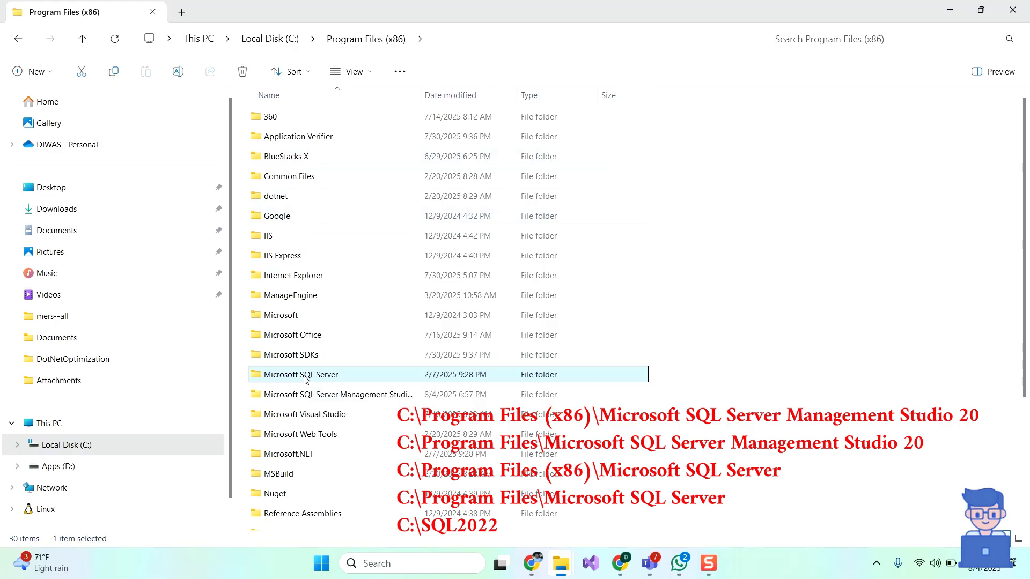
{"action": "double_click", "coordinate": [424, 99]}
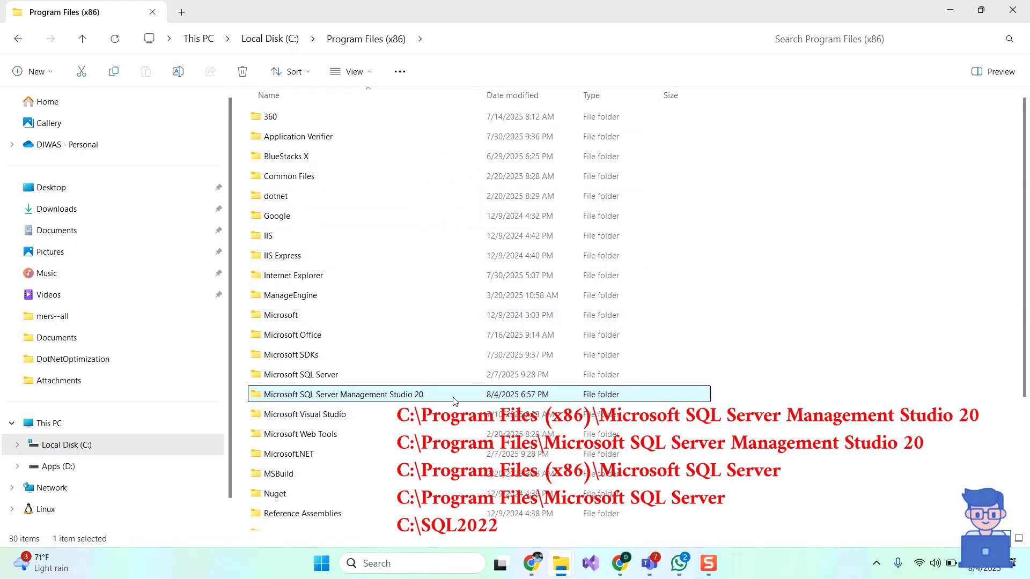
{"action": "double_click", "coordinate": [468, 398]}
{"action": "left_click", "coordinate": [375, 40]}
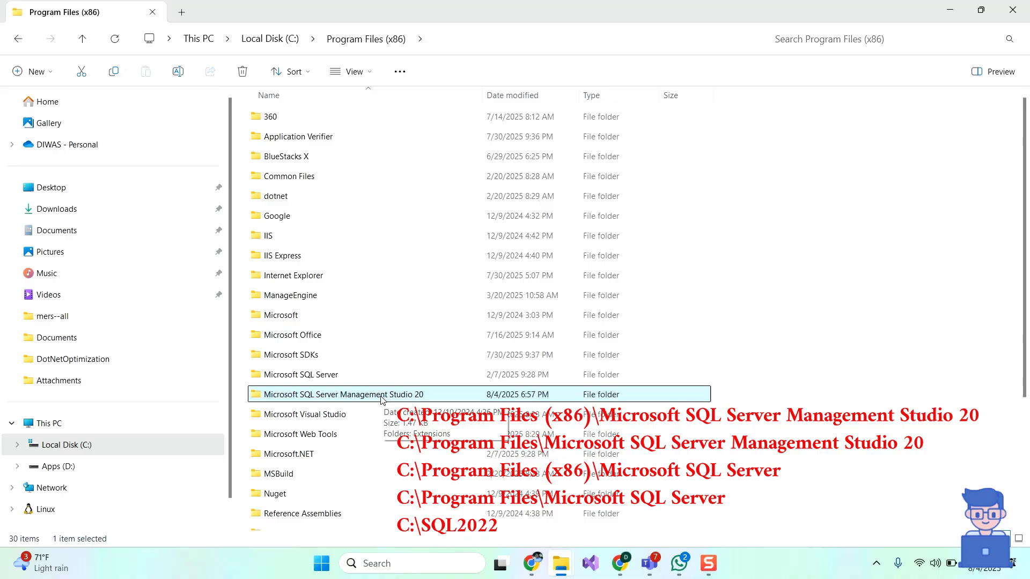
{"action": "key", "text": "shift+Delete"}
{"action": "key", "text": "Return"}
{"action": "left_click", "coordinate": [268, 222]}
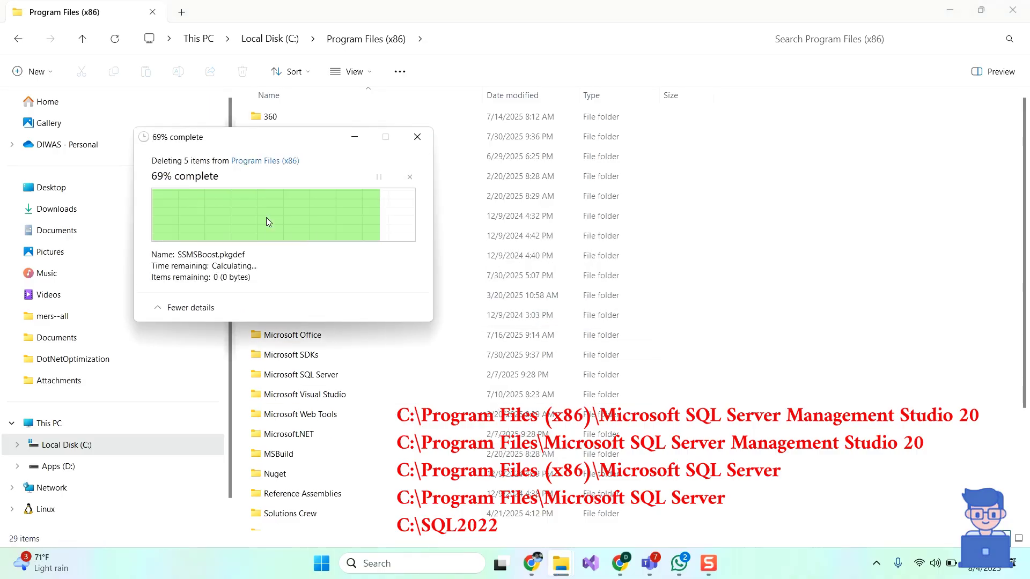
Permanently delete the Microsoft SQL Server folder from Program Files (x86), then return to C:.
{"action": "key", "text": "Return"}
{"action": "left_click", "coordinate": [27, 43]}
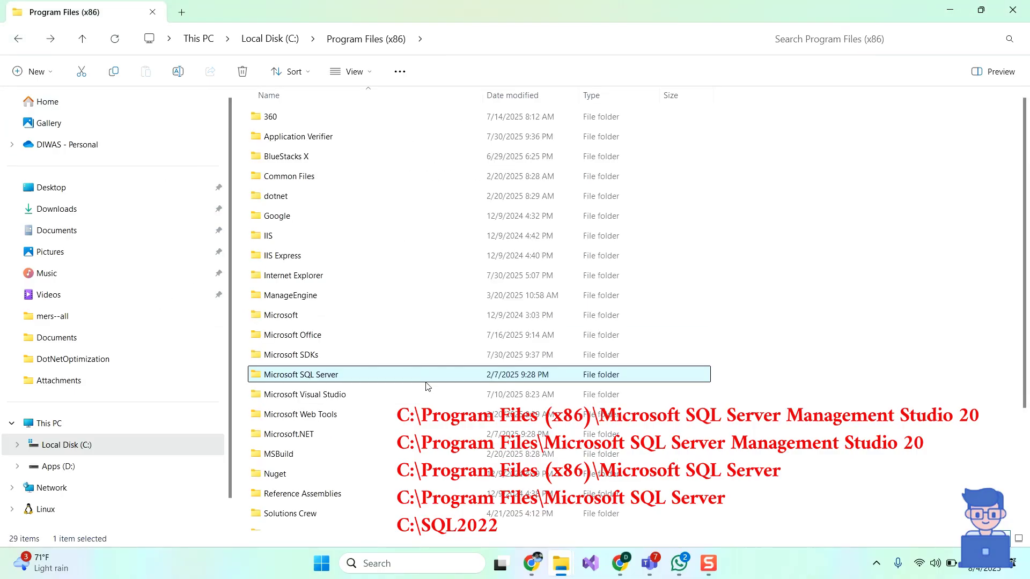
{"action": "key", "text": "shift+Delete"}
{"action": "key", "text": "Return"}
{"action": "left_click", "coordinate": [464, 221]}
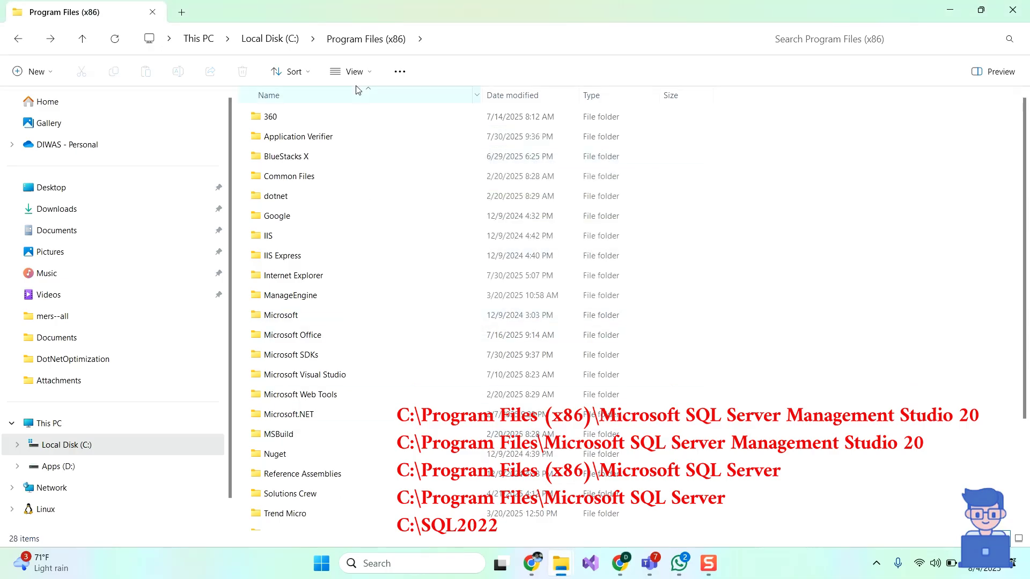
{"action": "left_click", "coordinate": [283, 43]}
{"action": "key", "text": "Escape"}
{"action": "key", "text": "alt+Up"}
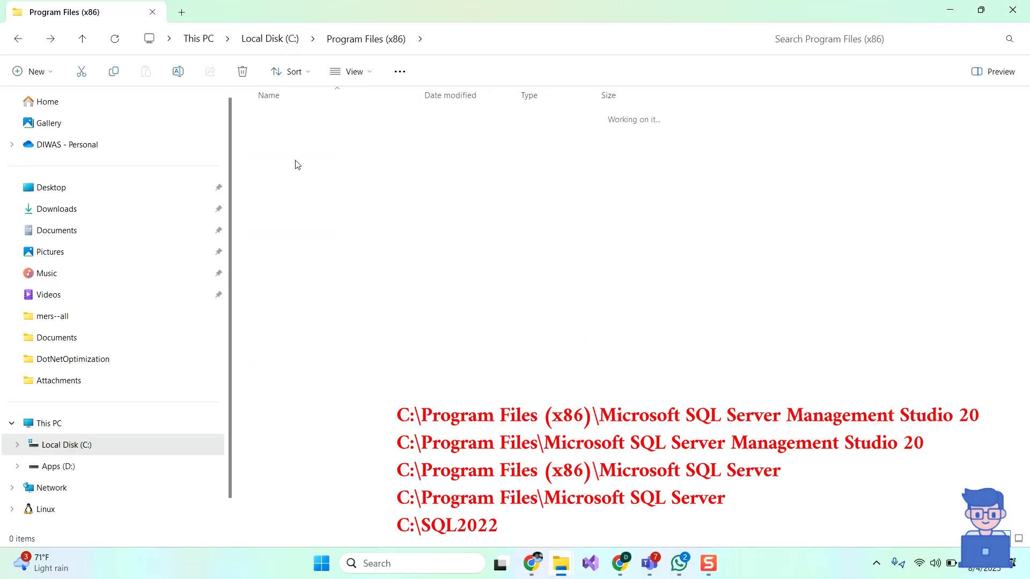
Try deleting Program Files\Microsoft SQL Server, cancelling when a file-in-use error blocks it.
{"action": "double_click", "coordinate": [315, 200]}
{"action": "scroll", "coordinate": [317, 484], "scroll_direction": "down", "scroll_amount": 2}
{"action": "left_click", "coordinate": [325, 424]}
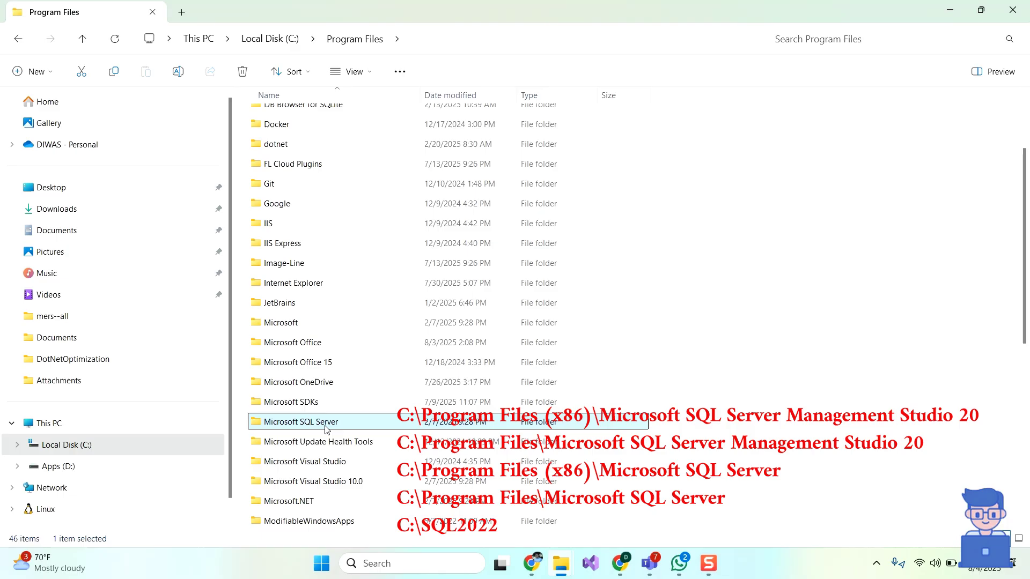
{"action": "key", "text": "Delete"}
{"action": "left_click", "coordinate": [467, 217]}
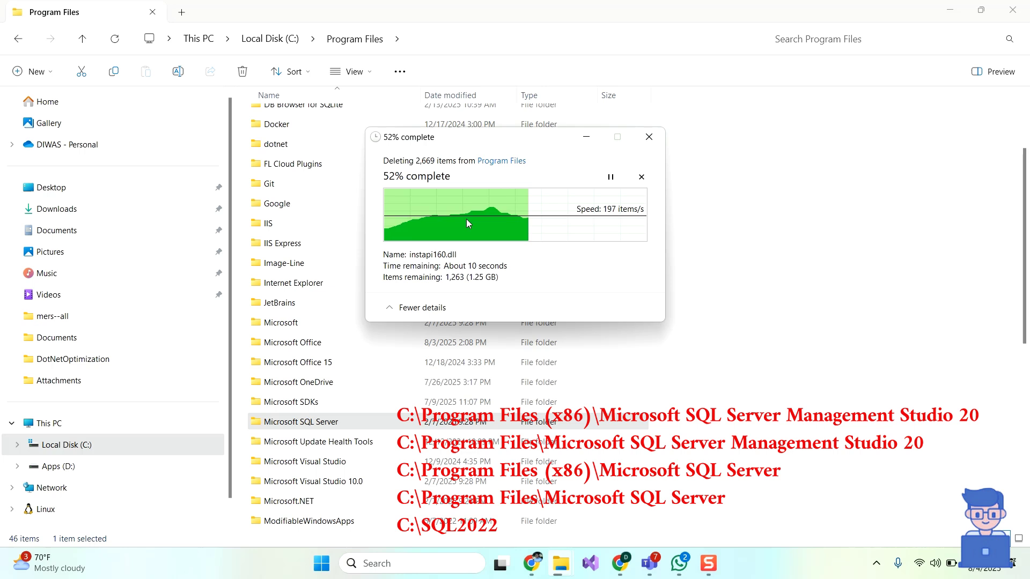
{"action": "left_click", "coordinate": [649, 139]}
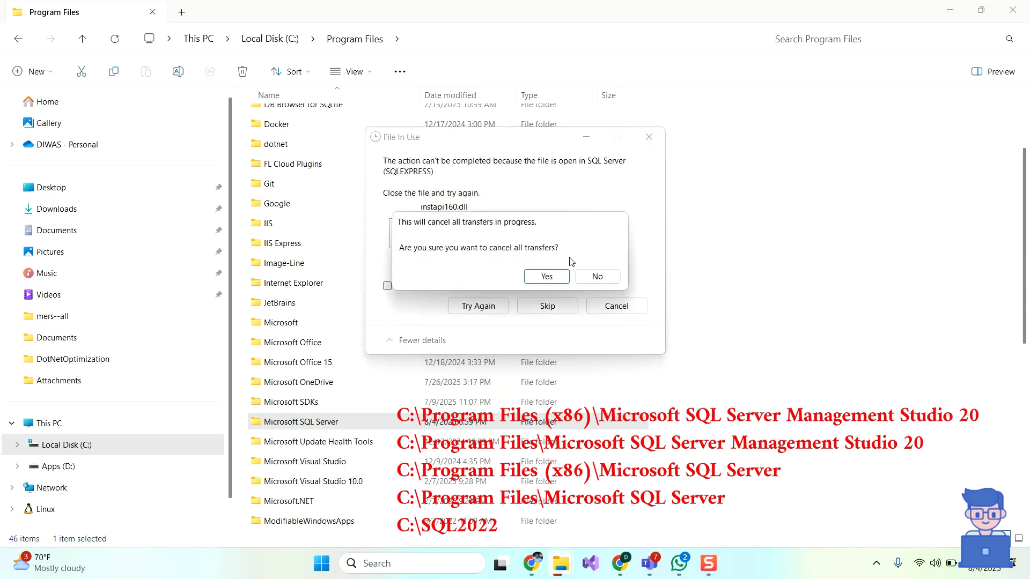
{"action": "left_click", "coordinate": [548, 278]}
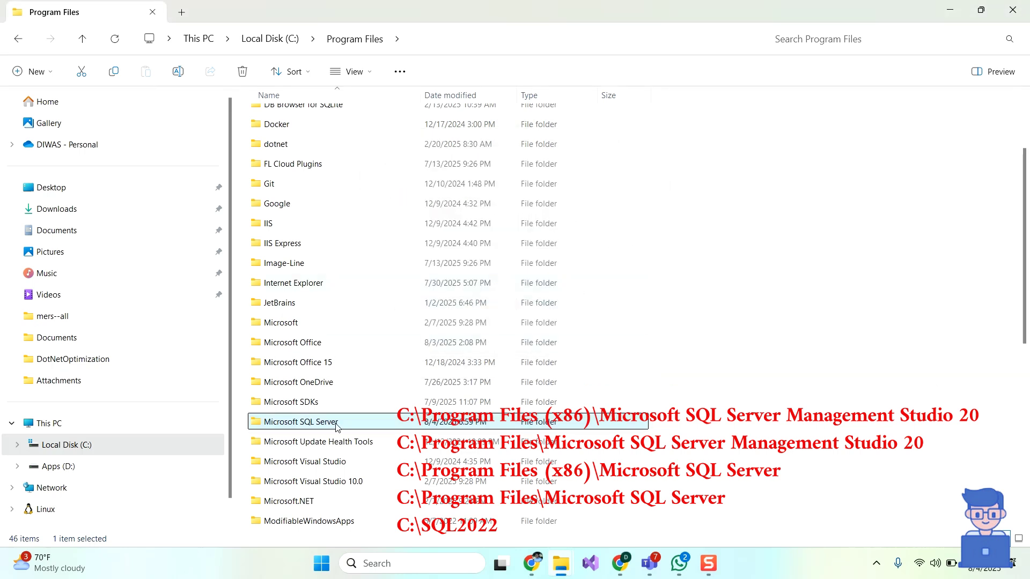
Permanently delete the SQL2022 folder from the root of drive C:.
{"action": "left_click", "coordinate": [285, 46]}
{"action": "double_click", "coordinate": [306, 235]}
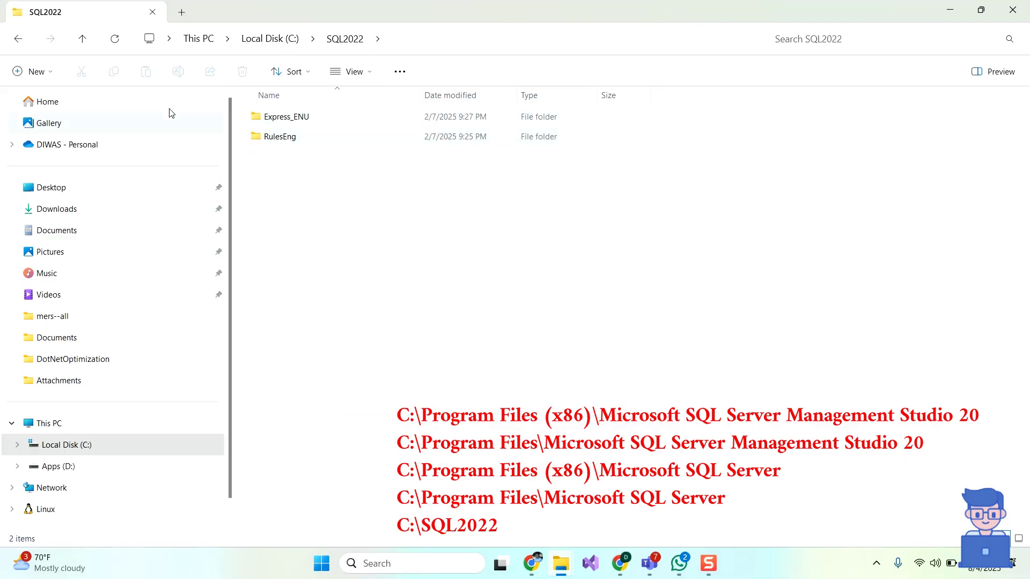
{"action": "left_click", "coordinate": [18, 39]}
{"action": "key", "text": "shift+Delete"}
{"action": "key", "text": "Return"}
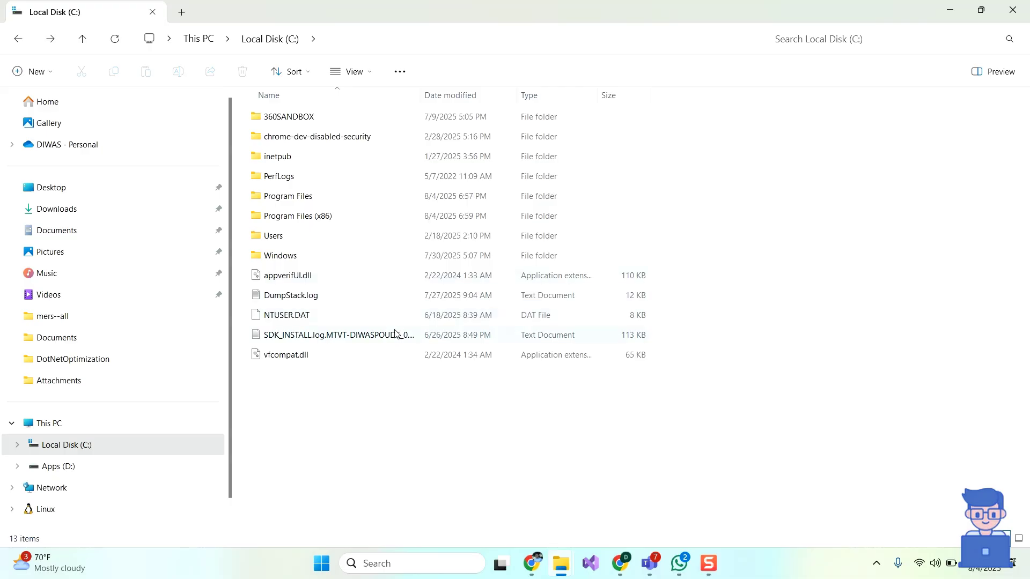
Open the AppData\Roaming\Microsoft folder via Run with %appdata%.
{"action": "key", "text": "super+r"}
{"action": "type", "text": "%a"}
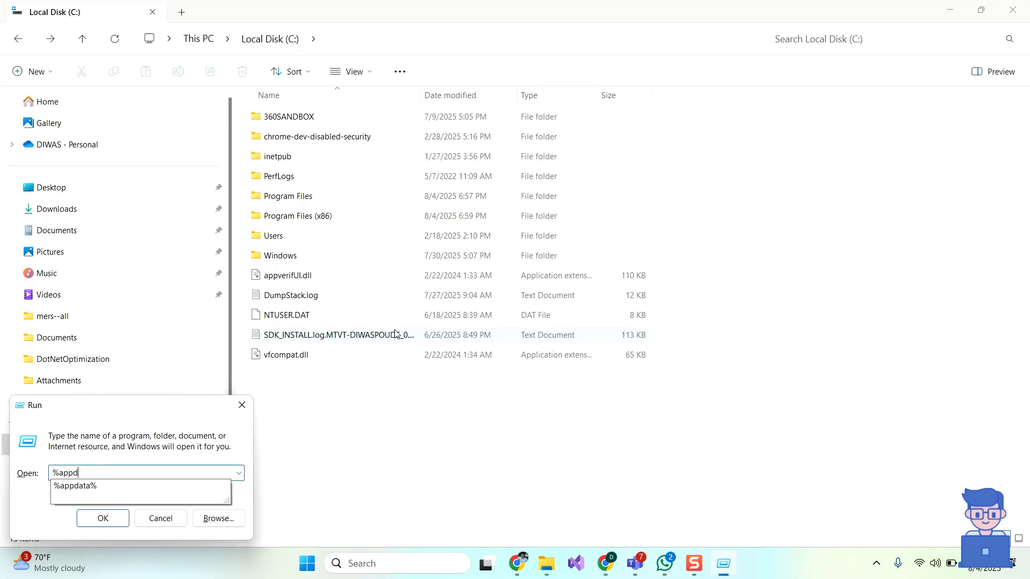
{"action": "type", "text": "ppdata%"}
{"action": "key", "text": "Return"}
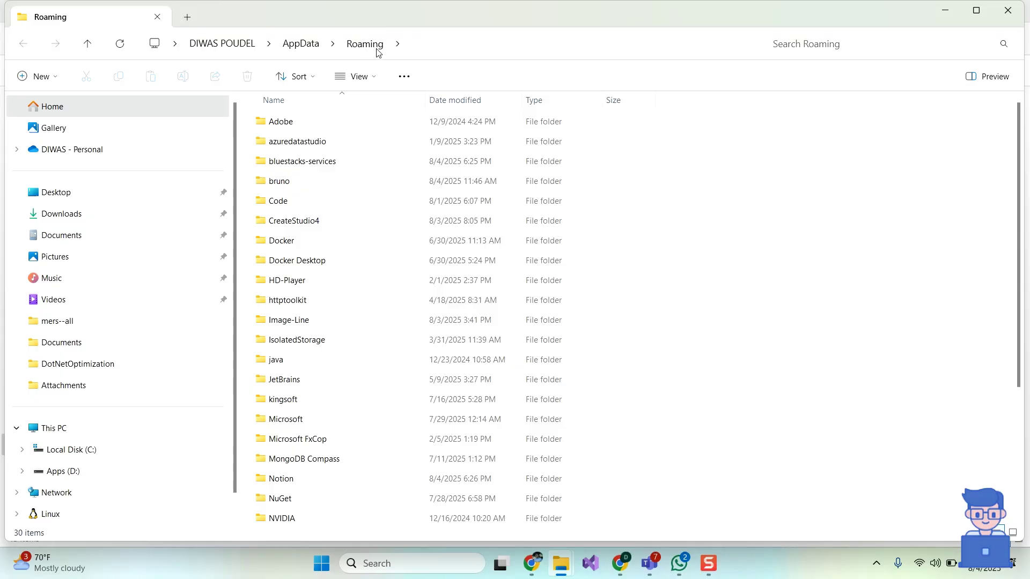
{"action": "left_click", "coordinate": [336, 330]}
{"action": "key", "text": "m"}
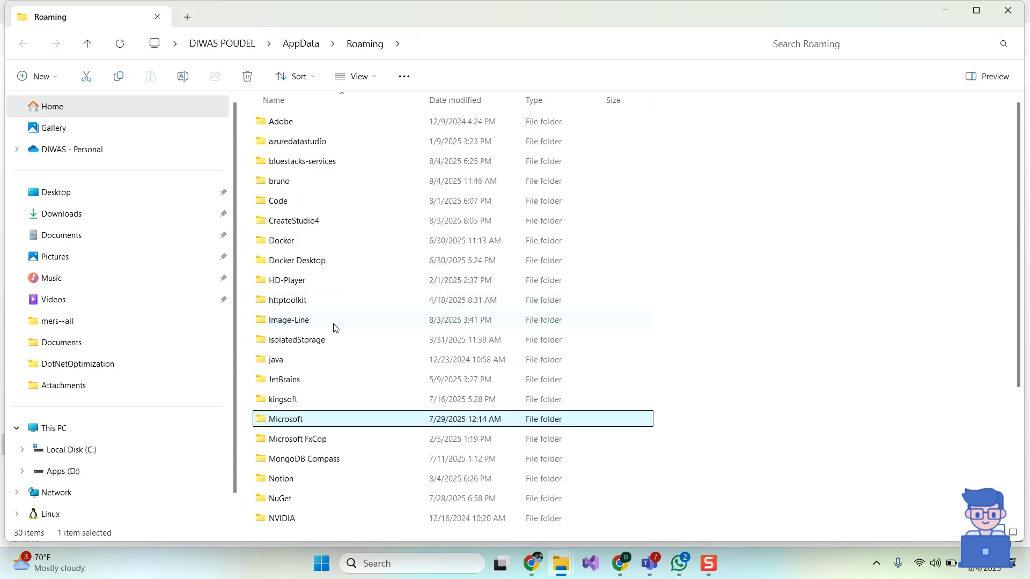
{"action": "double_click", "coordinate": [317, 418]}
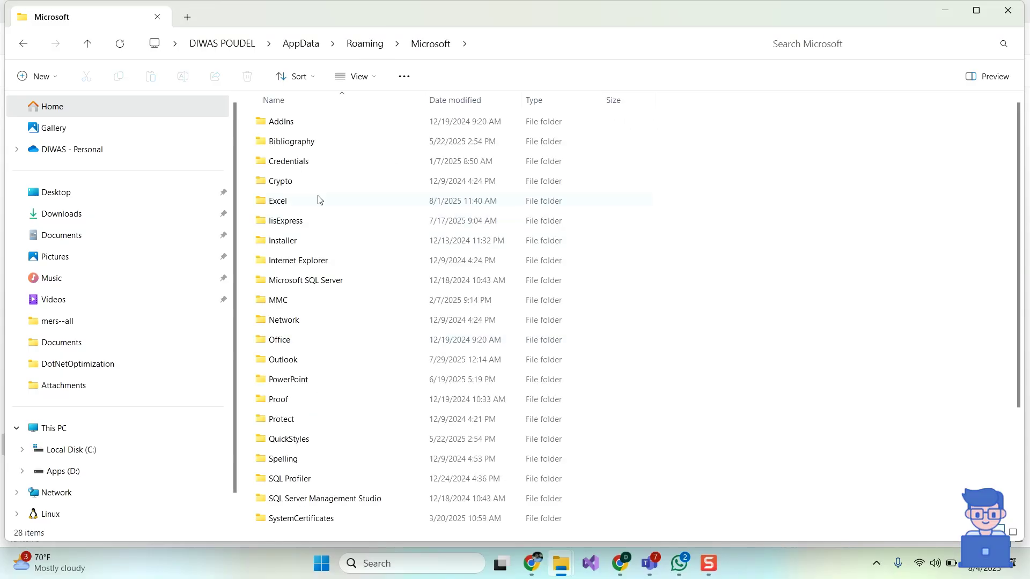
Permanently delete the SQL Server Management Studio folder there and refresh the listing to confirm.
{"action": "left_click", "coordinate": [325, 284]}
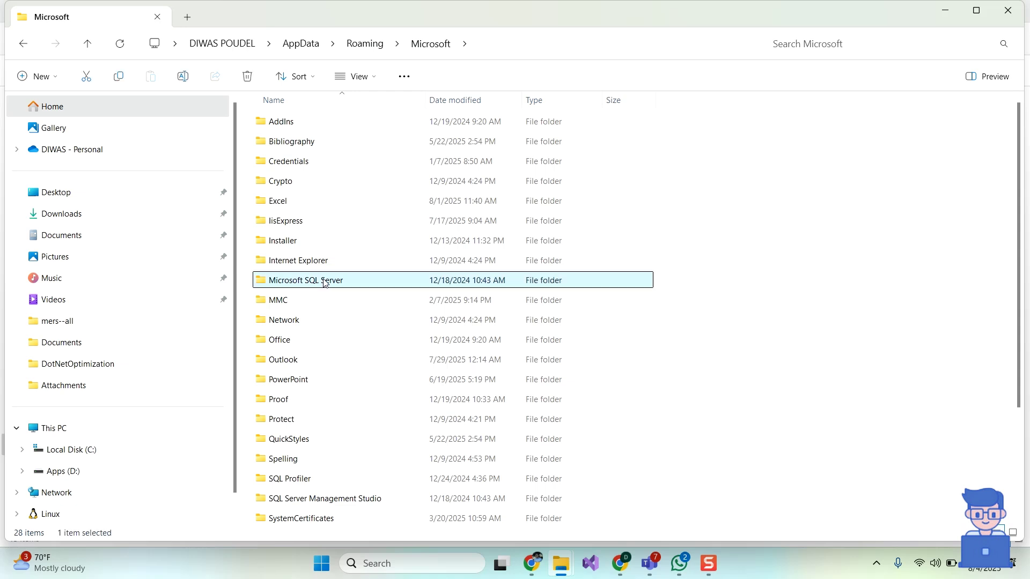
{"action": "left_click", "coordinate": [333, 499]}
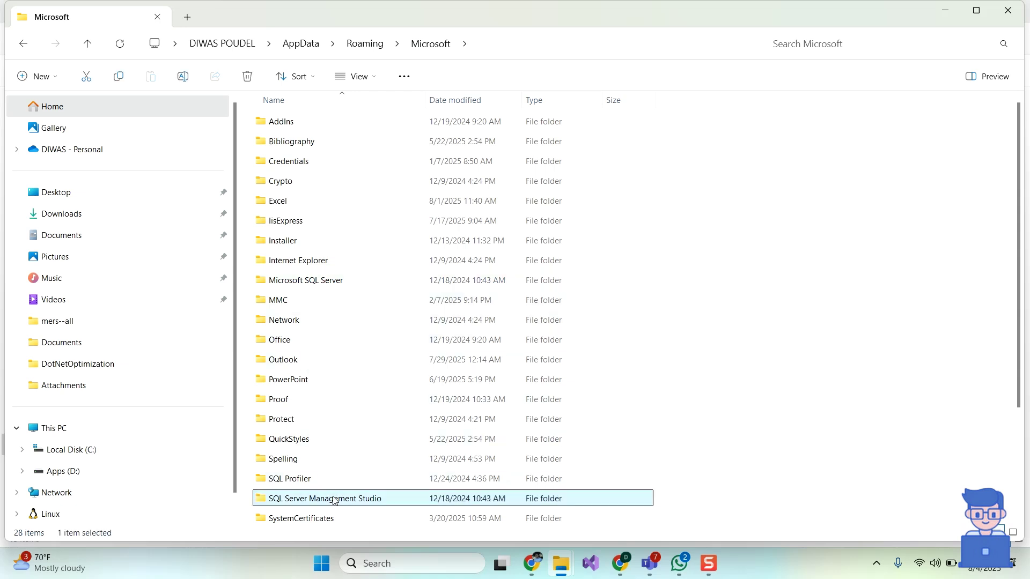
{"action": "key", "text": "shift+Delete"}
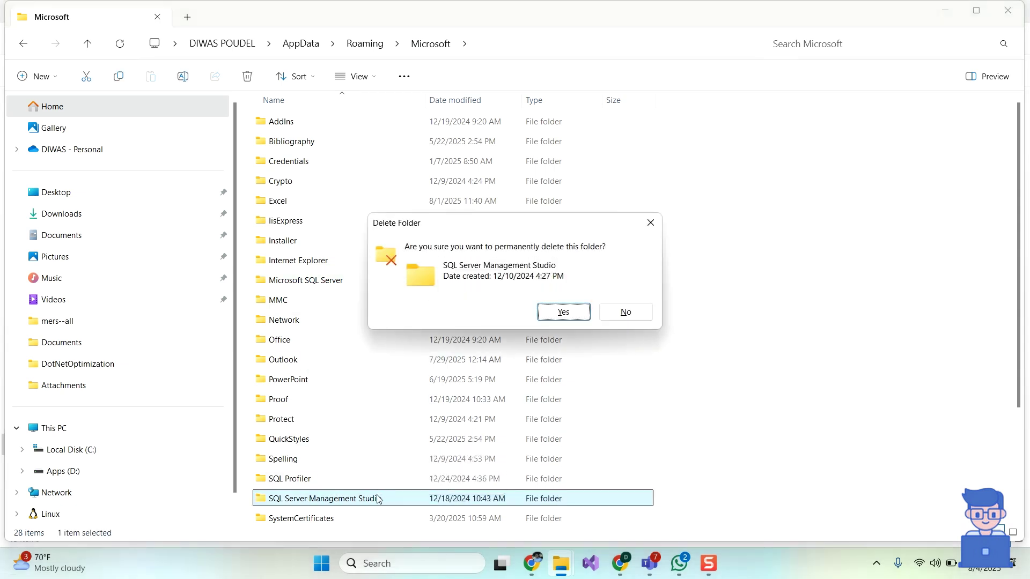
{"action": "key", "text": "Escape"}
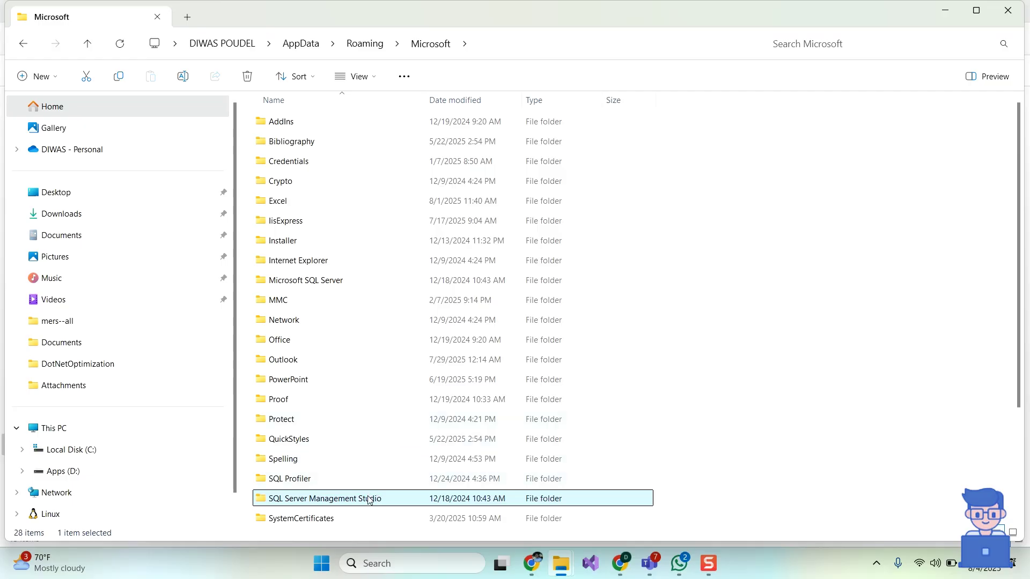
{"action": "scroll", "coordinate": [417, 462], "scroll_direction": "down", "scroll_amount": 2}
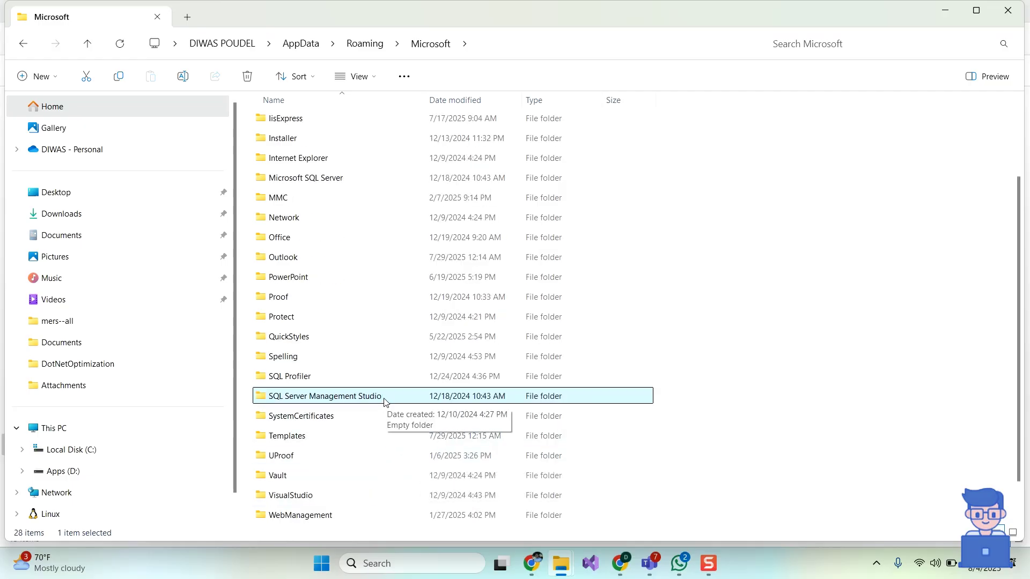
{"action": "right_click", "coordinate": [758, 197]}
{"action": "left_click", "coordinate": [786, 244]}
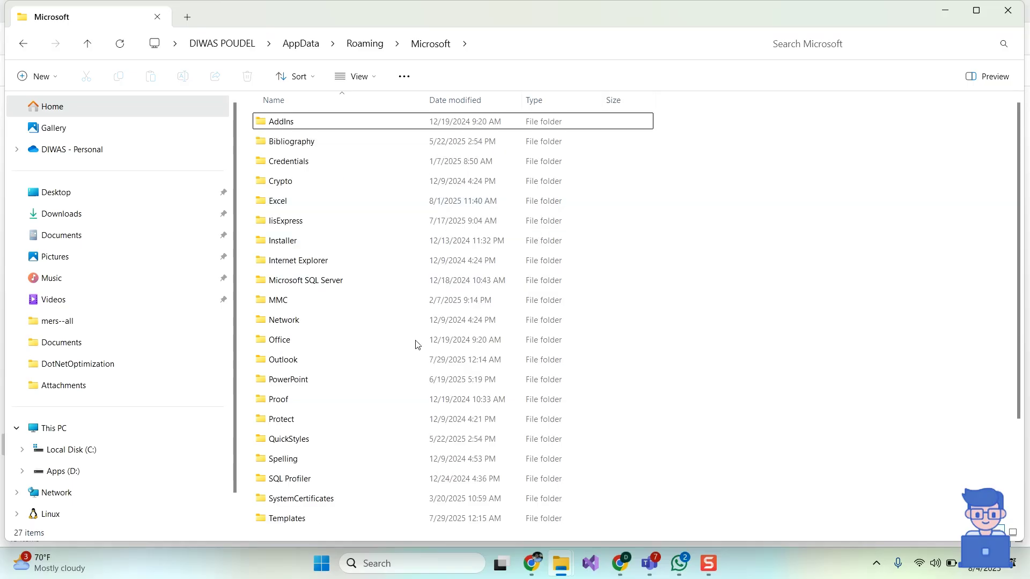
{"action": "scroll", "coordinate": [423, 354], "scroll_direction": "down", "scroll_amount": 2}
{"action": "scroll", "coordinate": [433, 369], "scroll_direction": "up", "scroll_amount": 2}
Navigate from Roaming up to AppData and into Local\Microsoft.
{"action": "left_click", "coordinate": [368, 43]}
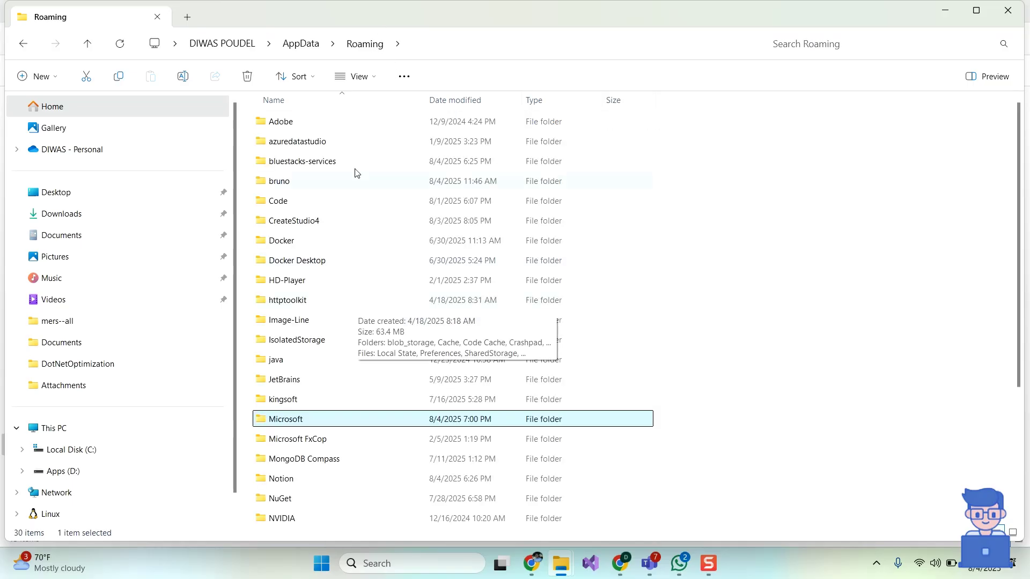
{"action": "left_click", "coordinate": [303, 43]}
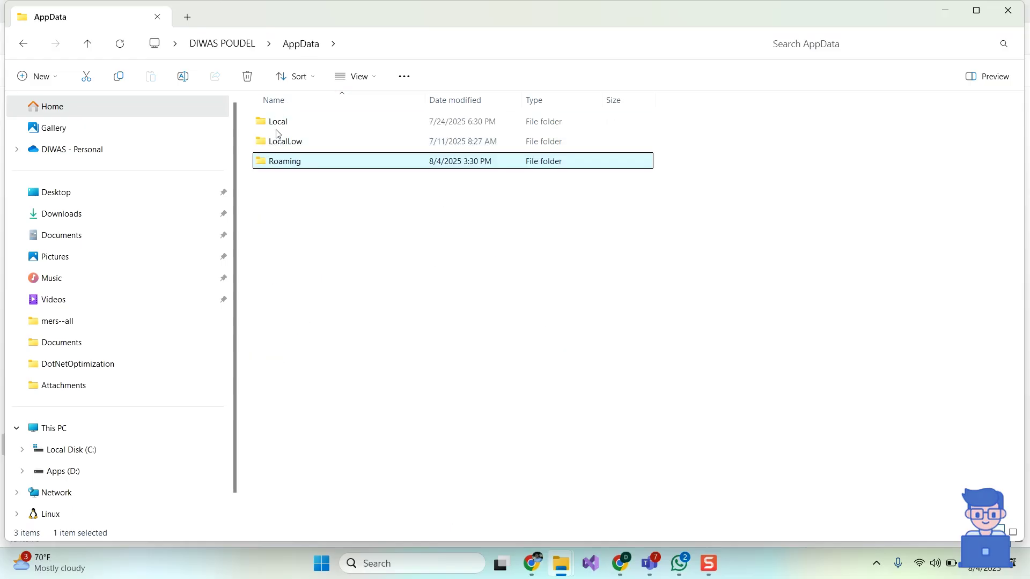
{"action": "double_click", "coordinate": [278, 129]}
{"action": "scroll", "coordinate": [346, 468], "scroll_direction": "down", "scroll_amount": 4}
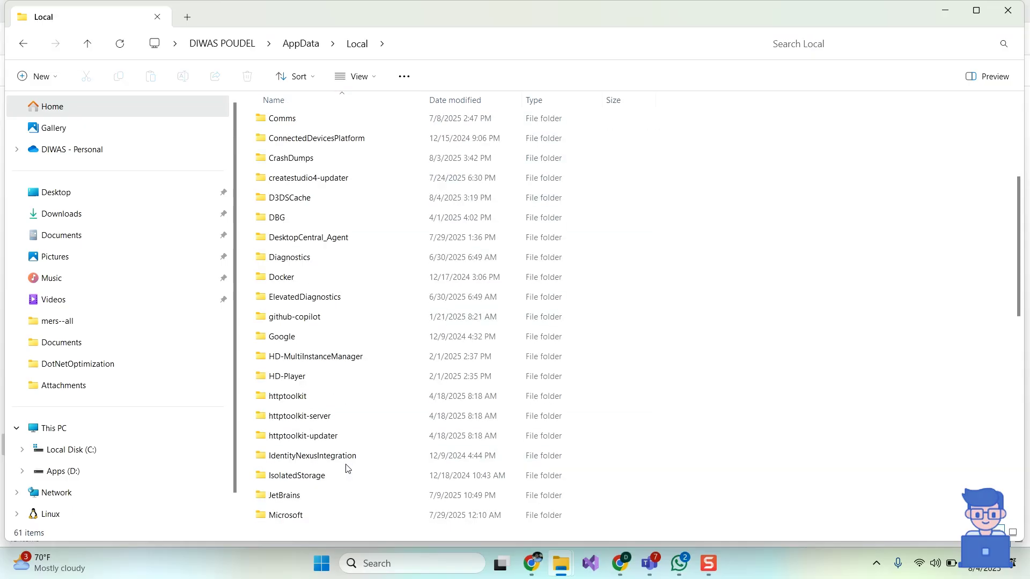
{"action": "scroll", "coordinate": [345, 468], "scroll_direction": "down", "scroll_amount": 5}
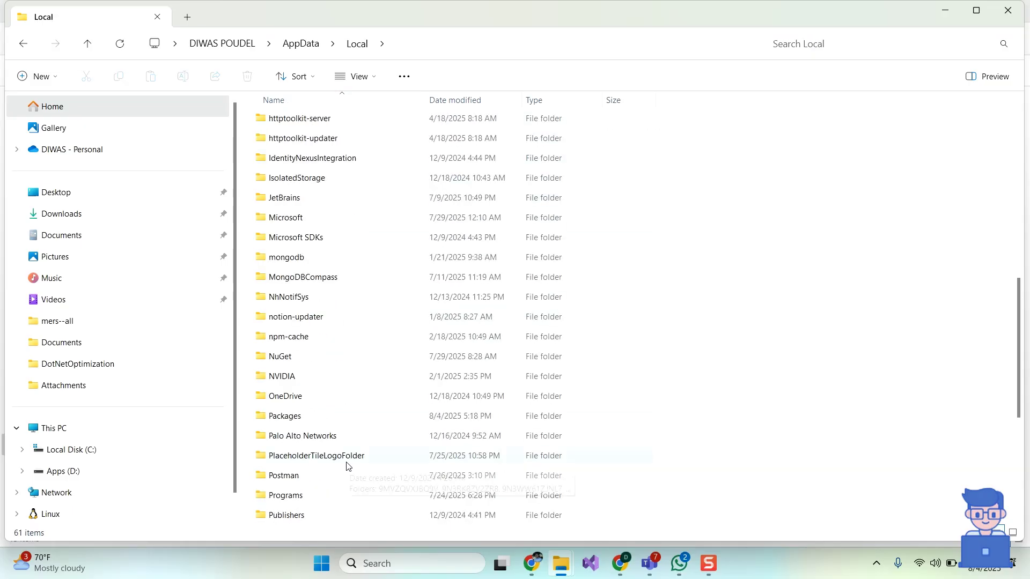
{"action": "left_click", "coordinate": [349, 456]}
{"action": "key", "text": "m"}
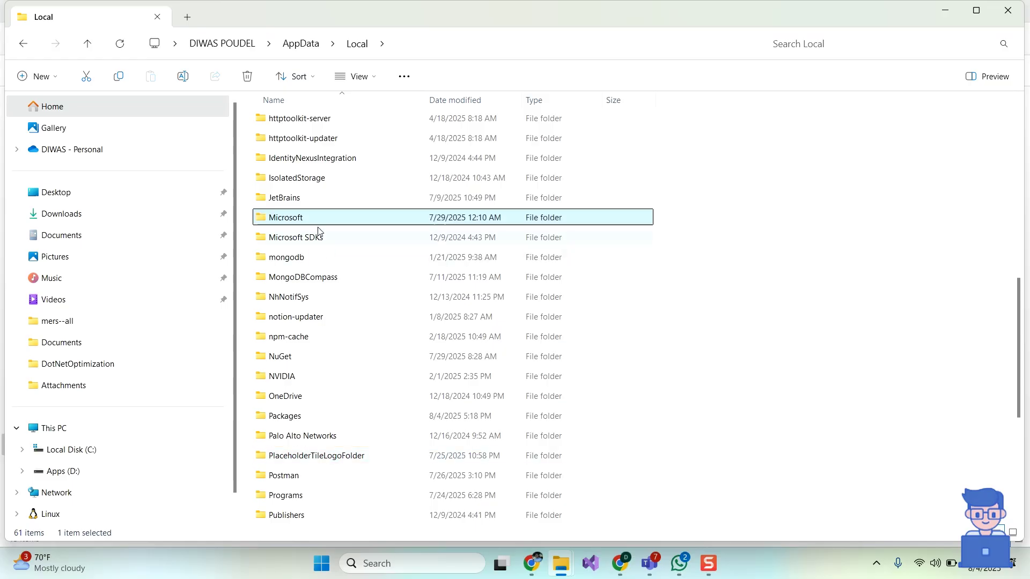
{"action": "double_click", "coordinate": [313, 219]}
Permanently delete the SQL Server Management Studio folder and refresh the 50-item listing.
{"action": "scroll", "coordinate": [295, 450], "scroll_direction": "down", "scroll_amount": 5}
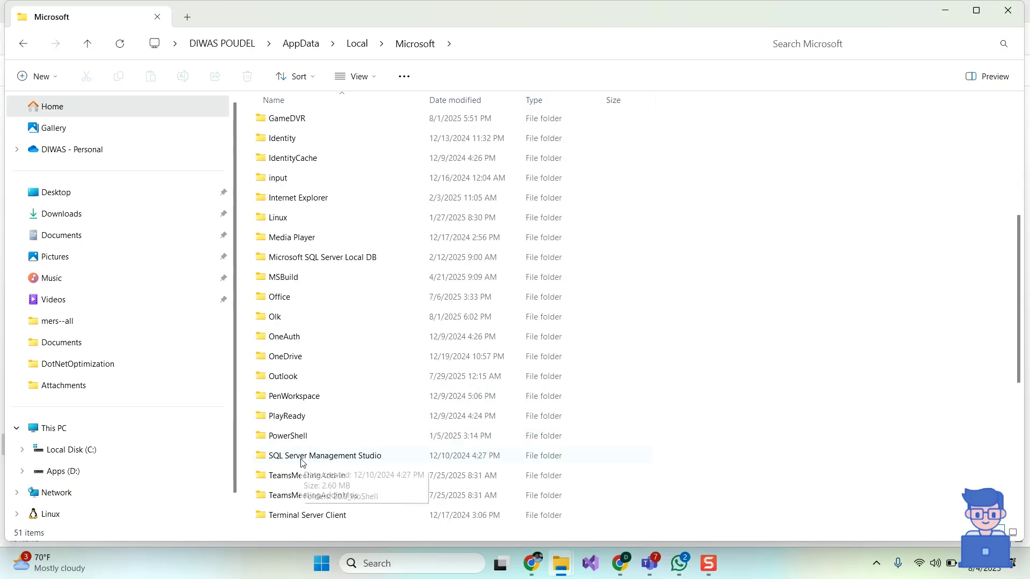
{"action": "scroll", "coordinate": [343, 462], "scroll_direction": "down", "scroll_amount": 1}
{"action": "left_click", "coordinate": [429, 396]}
{"action": "key", "text": "shift+Delete"}
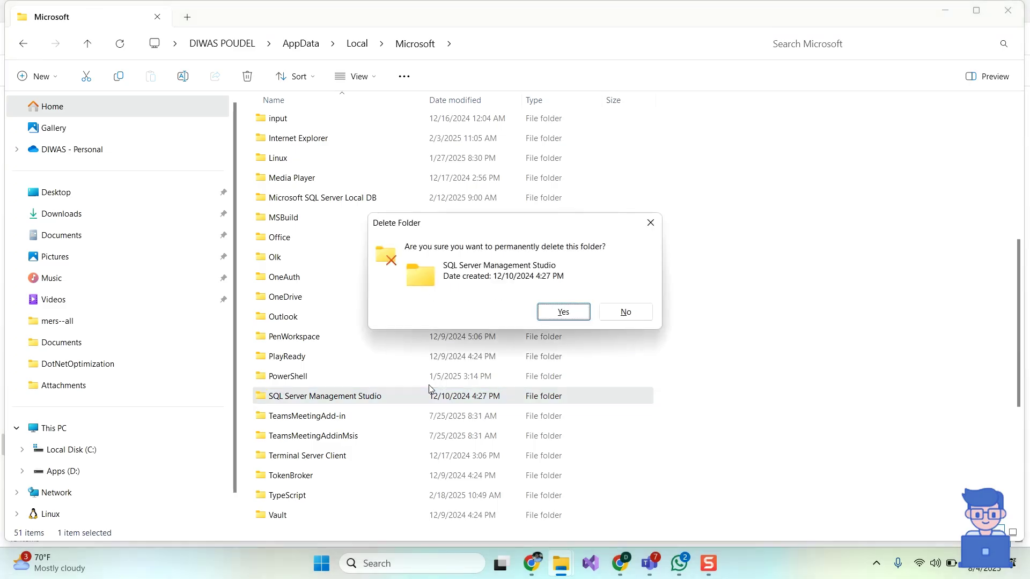
{"action": "left_click", "coordinate": [570, 313]}
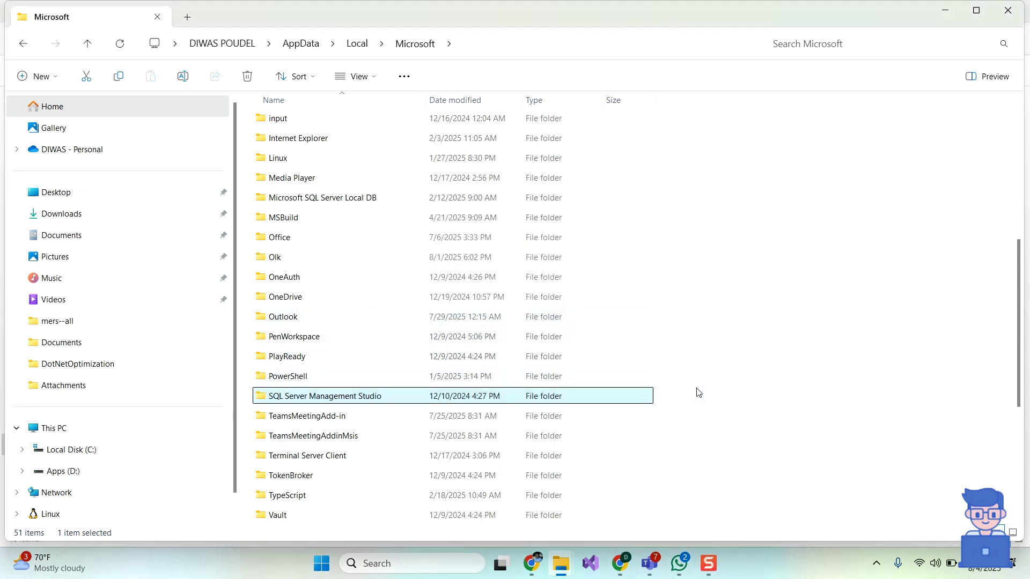
{"action": "right_click", "coordinate": [828, 290]}
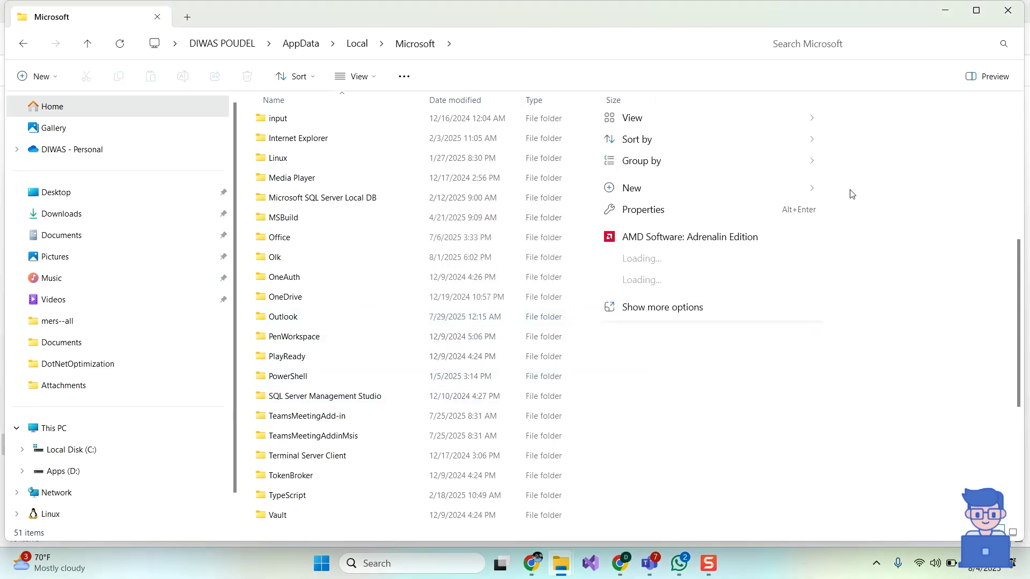
{"action": "left_click", "coordinate": [676, 307]}
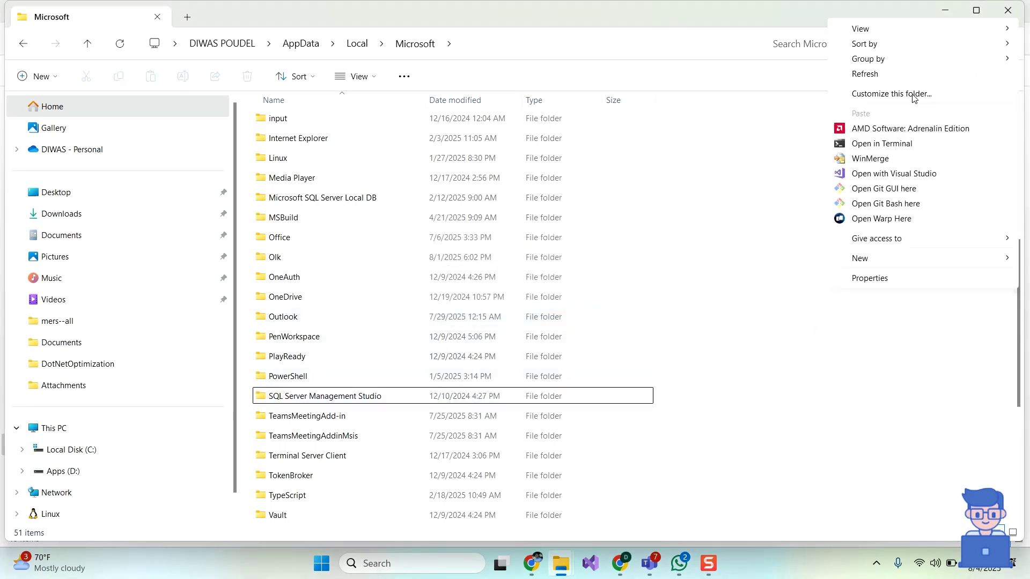
{"action": "left_click", "coordinate": [875, 76]}
{"action": "scroll", "coordinate": [533, 430], "scroll_direction": "down", "scroll_amount": 9}
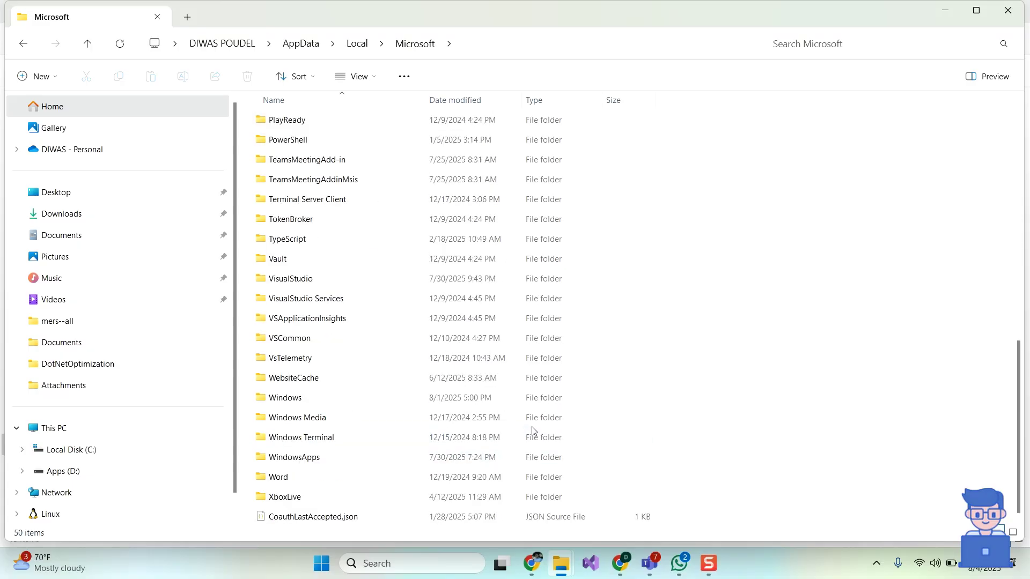